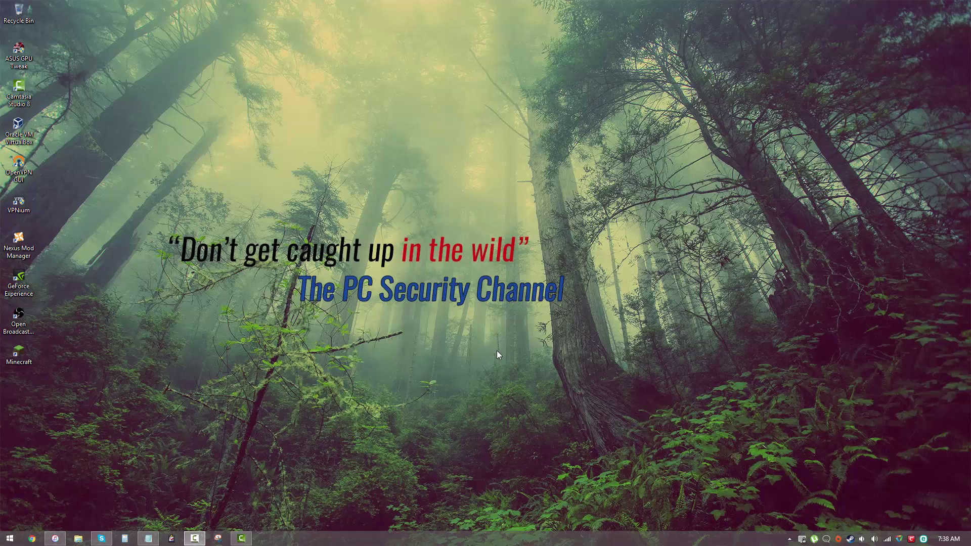
Step: Open the ESET main window from the tray icon, close it, then reopen it
click(923, 539)
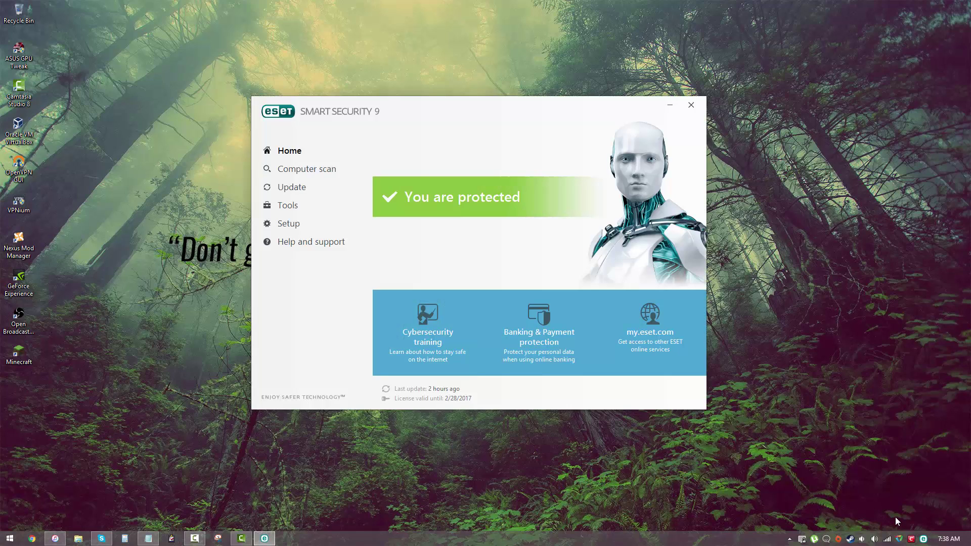
click(691, 105)
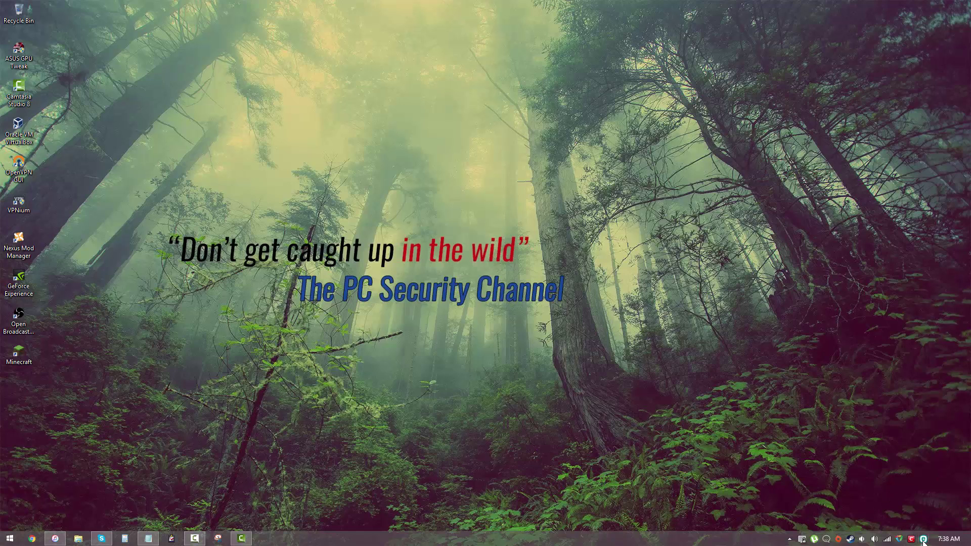
click(923, 540)
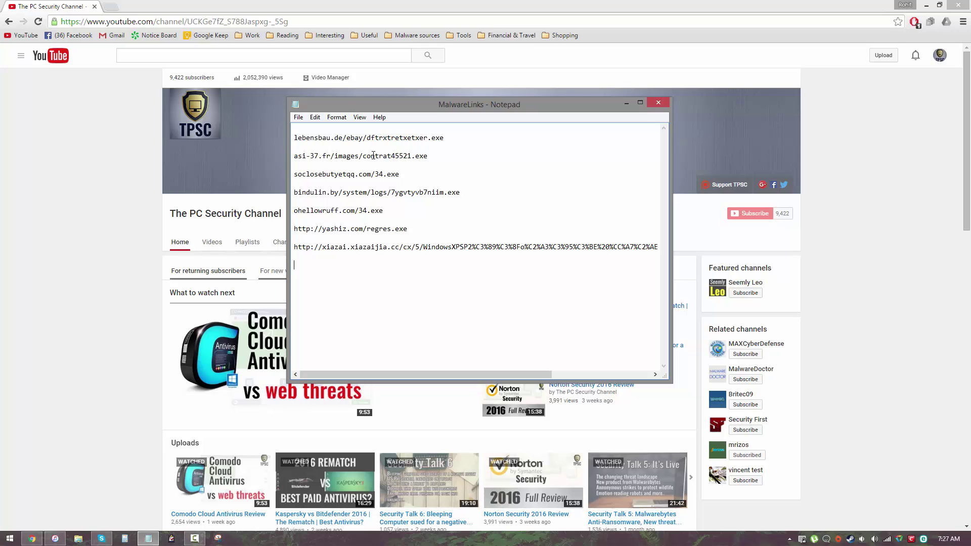
Step: Copy the first download link from the Notepad list and load it in Chrome
click(471, 125)
key(shift+Down)
key(shift+Down)
key(ctrl+c)
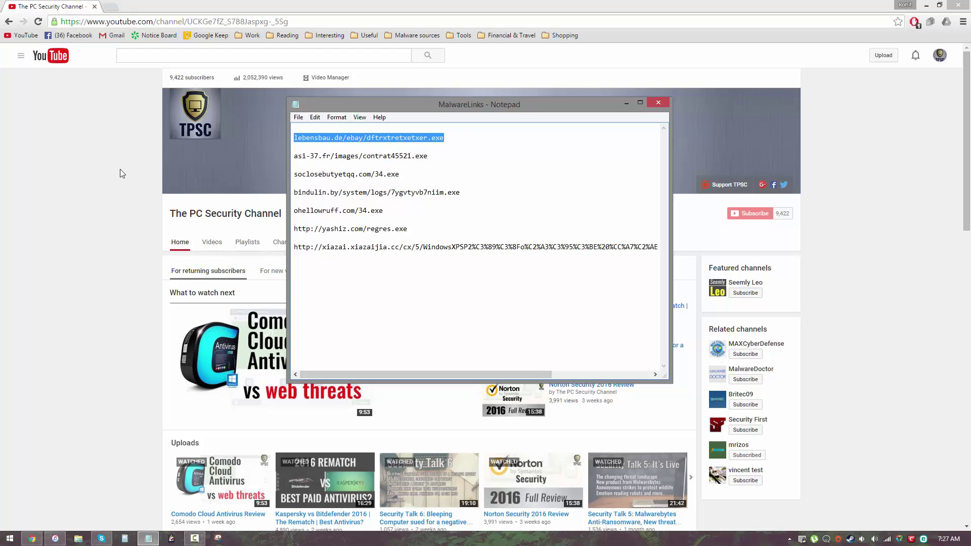
click(105, 172)
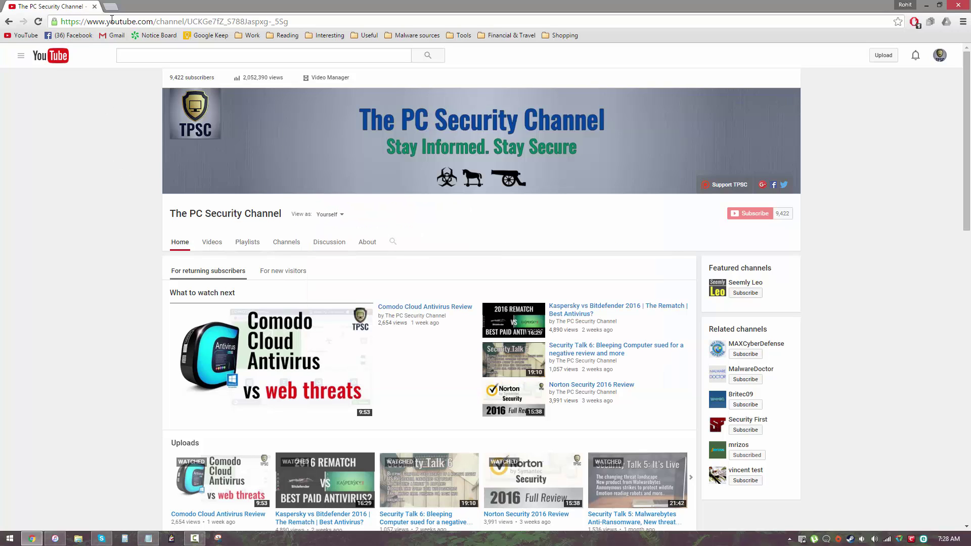
click(111, 19)
key(ctrl+v)
key(Return)
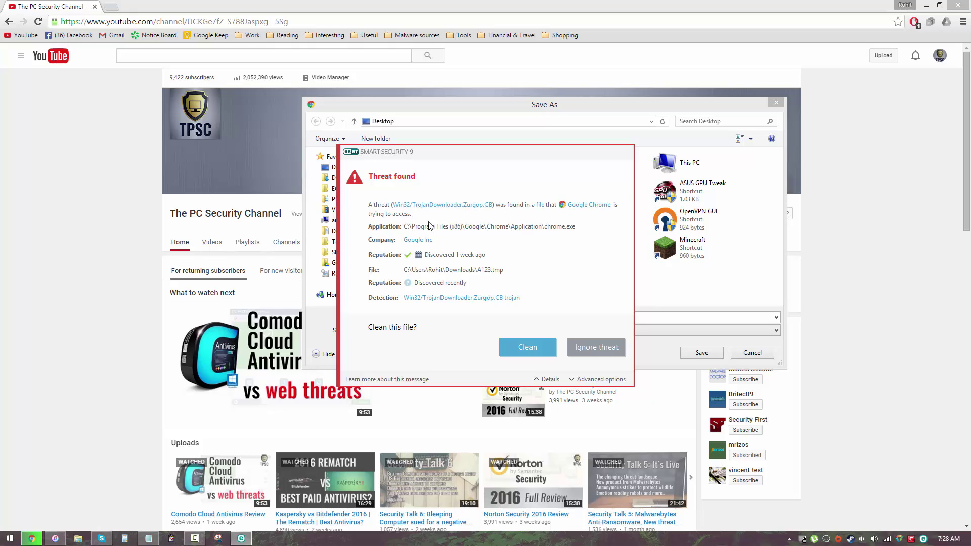
Step: Clean the Win32/TrojanDownloader.Zurgop.CB detection, save, and dismiss the failed dftrxtretxetxer.exe download
click(512, 353)
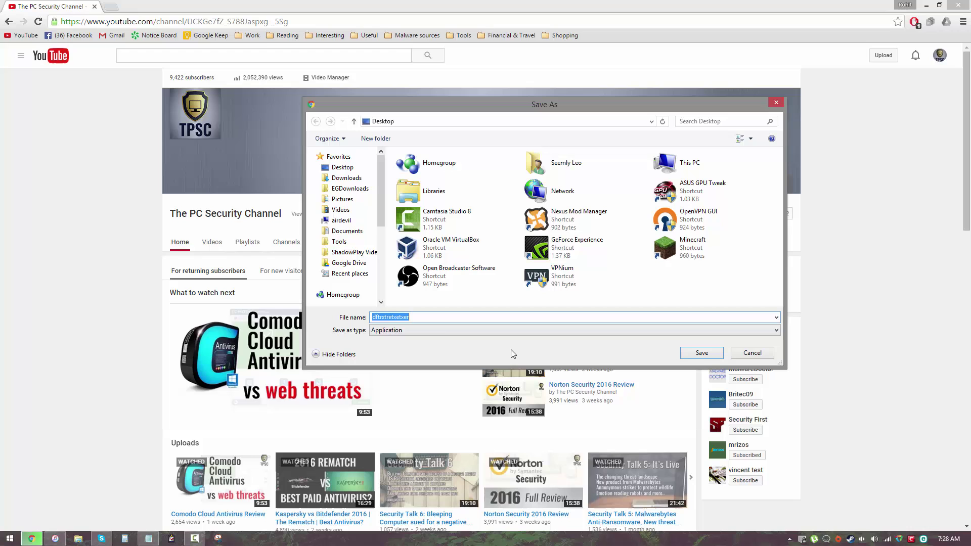
click(701, 353)
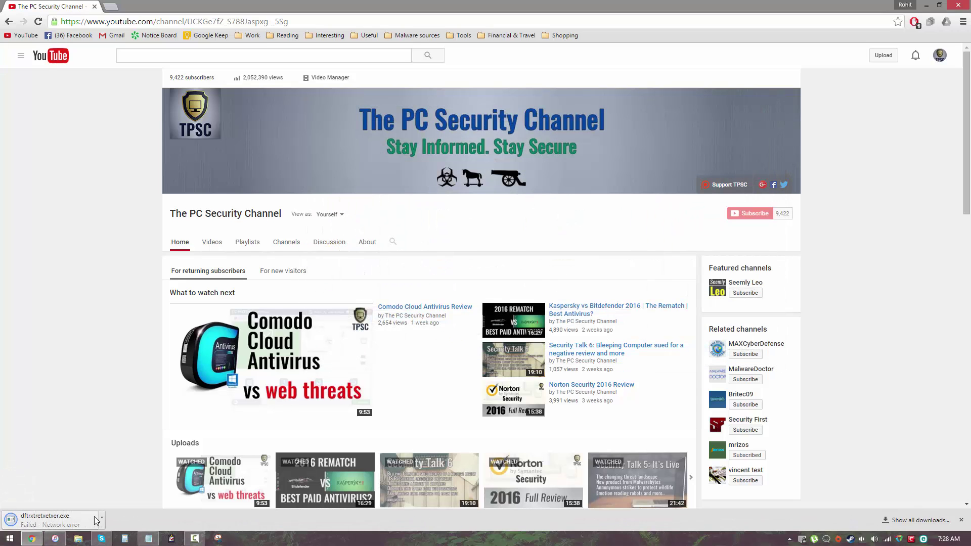
click(961, 520)
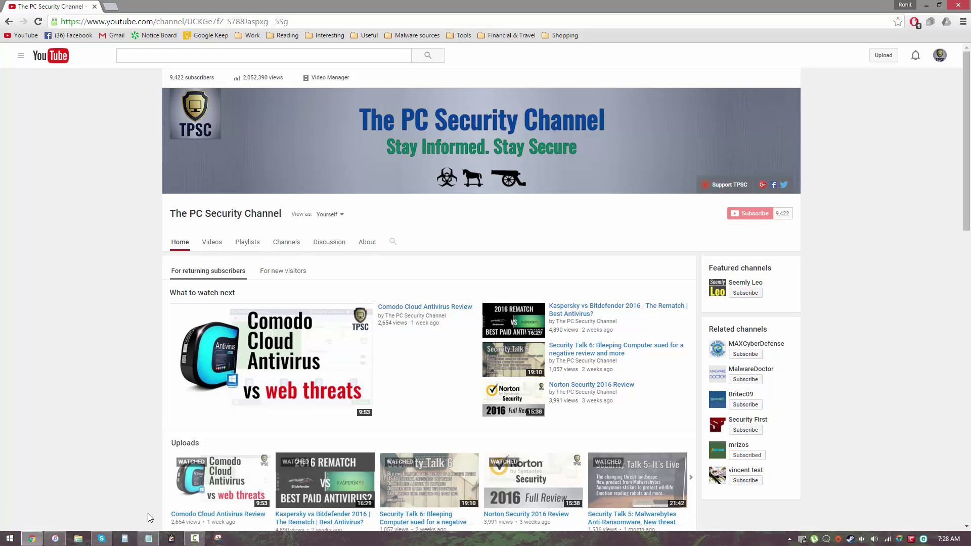
Step: Load the second link, asi-37.fr/images/contrat45521.exe, in Chrome's address bar
click(148, 538)
click(447, 156)
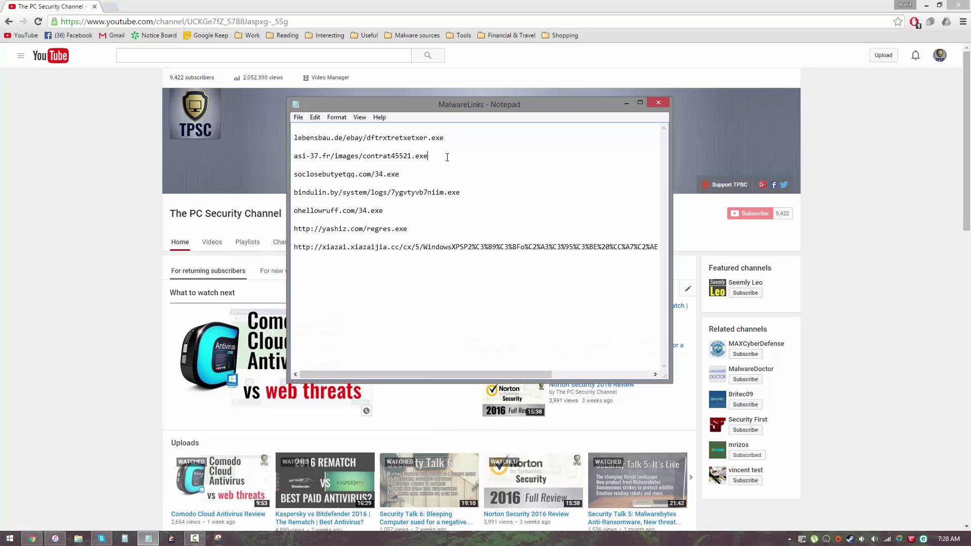
double_click(447, 157)
key(ctrl+c)
click(60, 217)
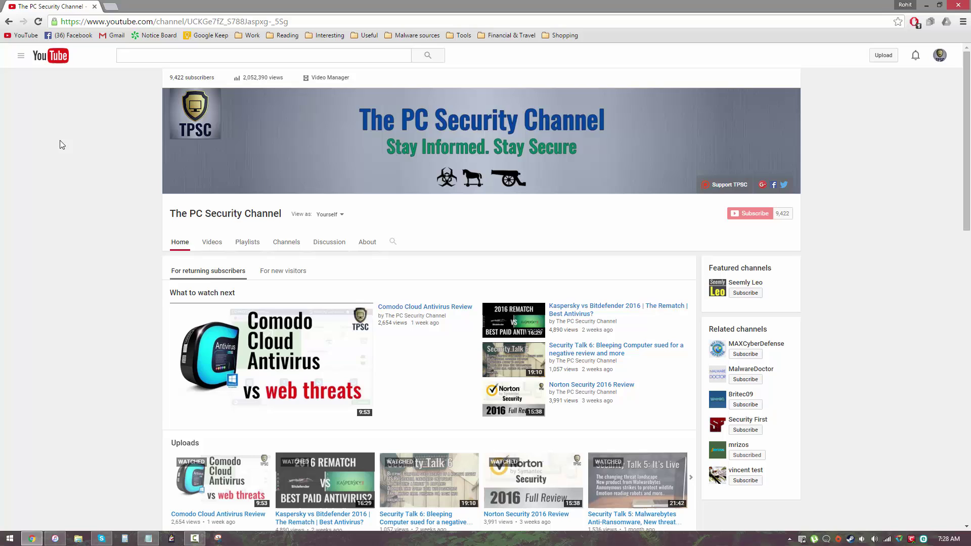
click(128, 22)
key(ctrl+v)
key(Return)
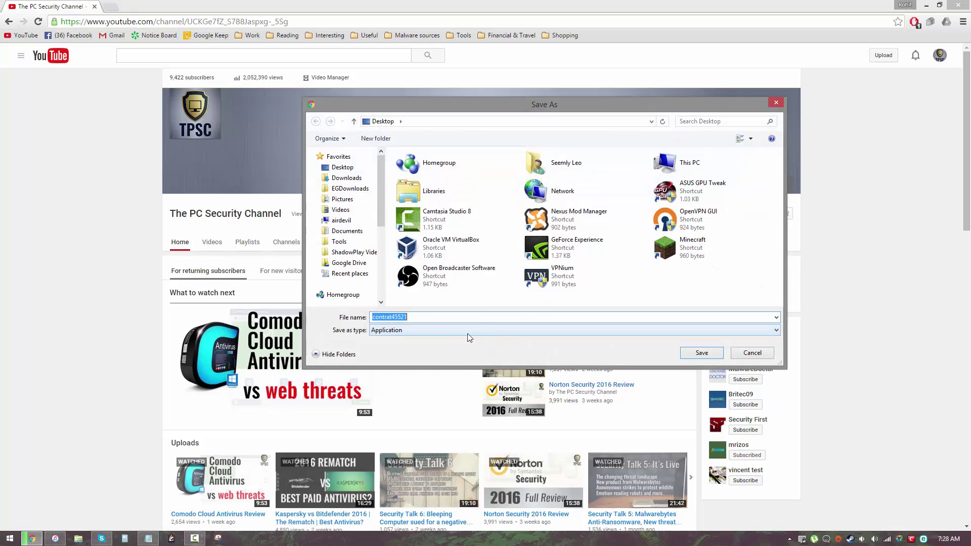
Step: Save contrat45521.exe and let ESET clean the MSIL/Agent.ZK threat
click(704, 353)
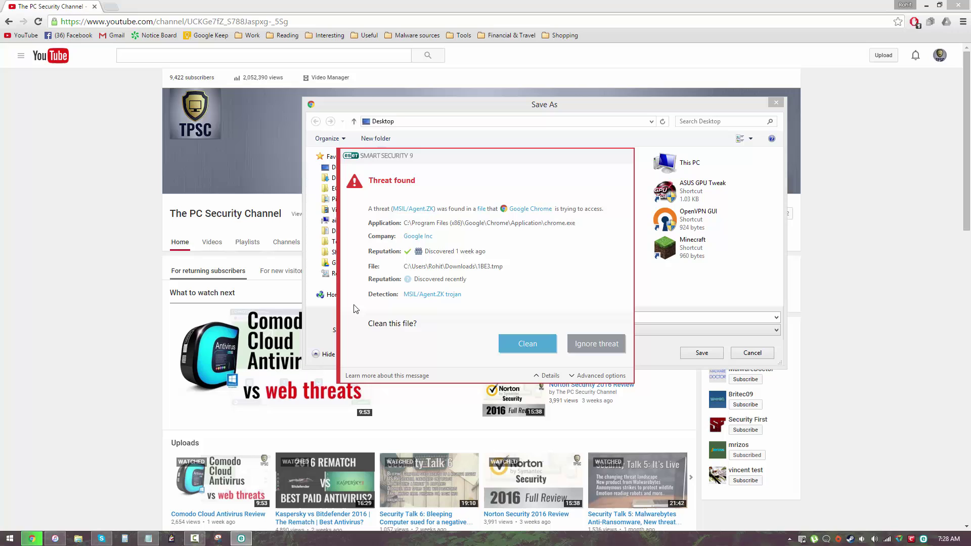
click(523, 349)
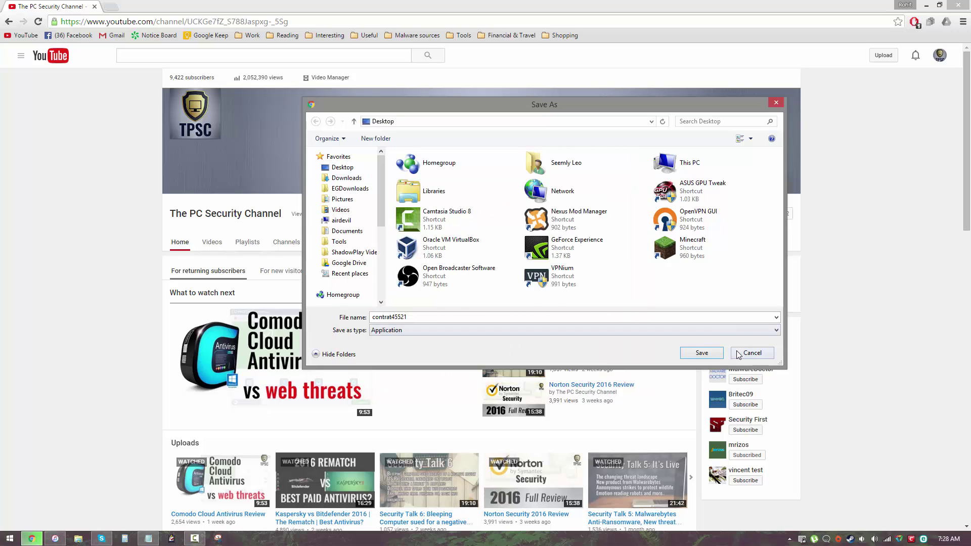
click(709, 355)
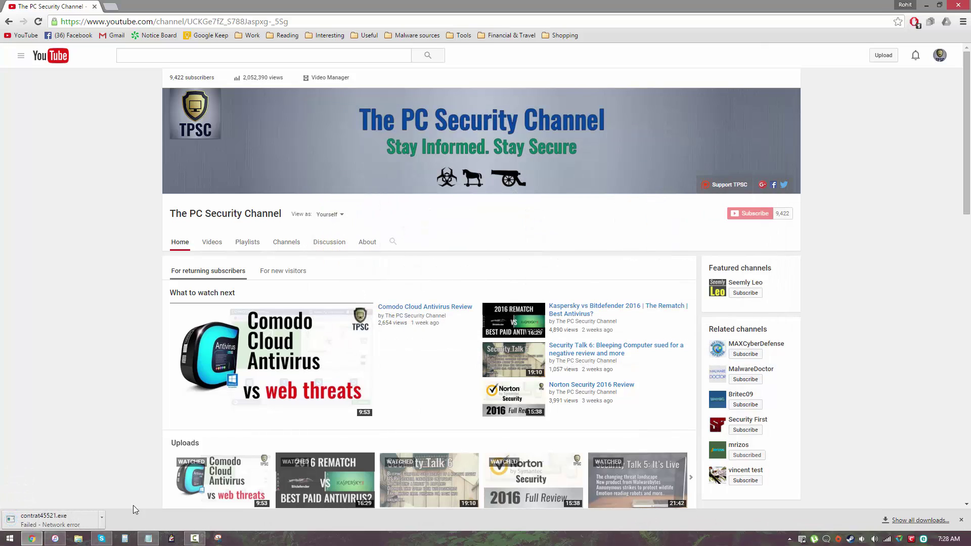
Step: Load the third link, soclosebutyetqq.com/34.exe, in Chrome so ESET blocks the site
click(148, 538)
click(420, 172)
key(shift+Home)
key(ctrl+c)
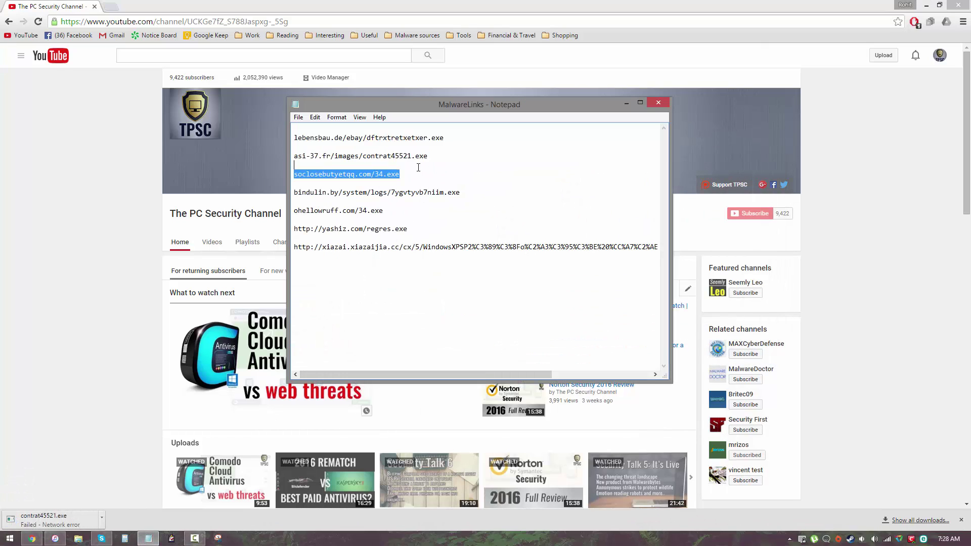
click(81, 232)
click(87, 21)
key(ctrl+v)
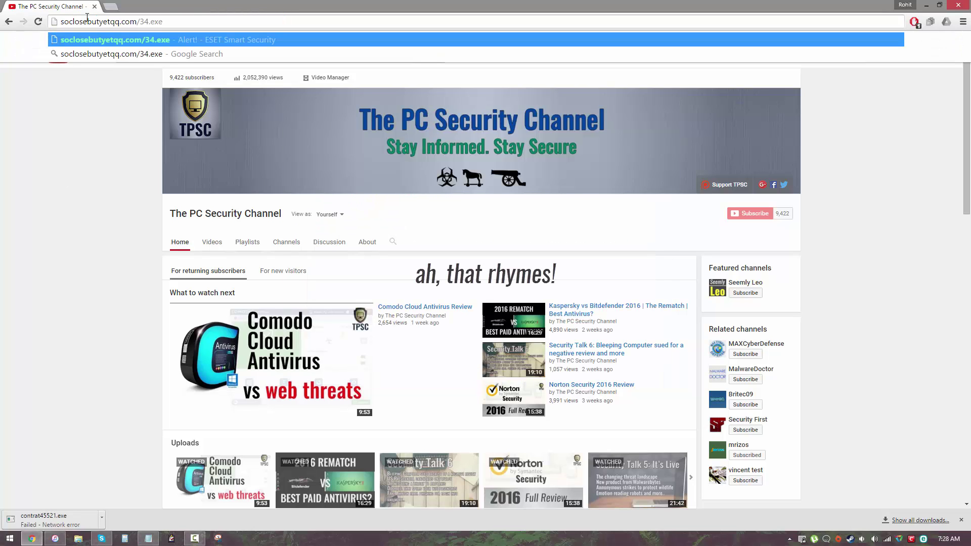
key(Return)
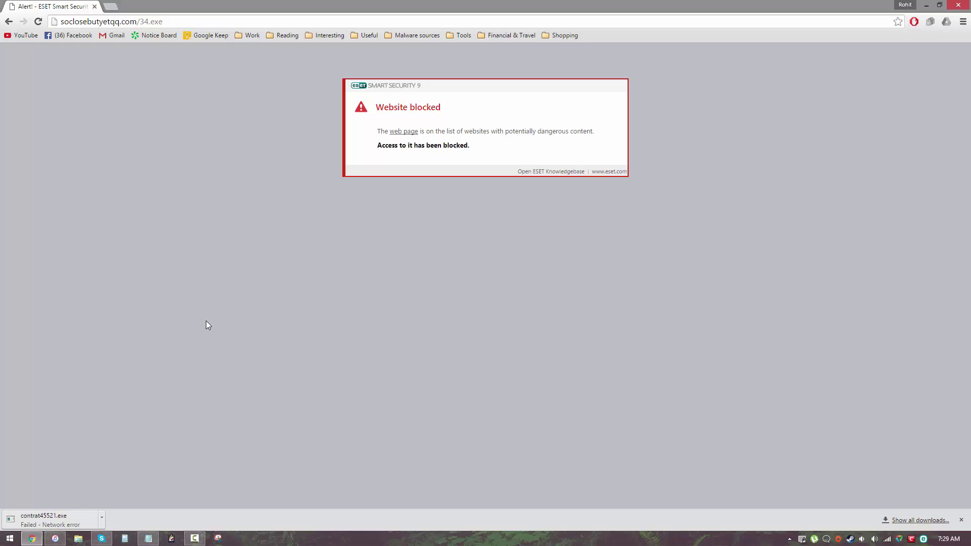
Step: Select and copy the bindulin.by download link in Notepad
click(149, 538)
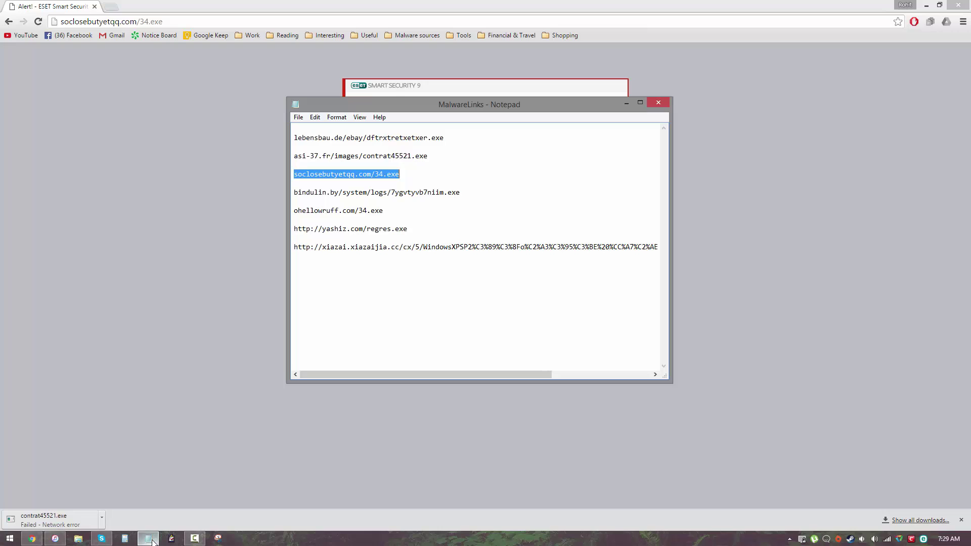
drag(466, 196, 464, 186)
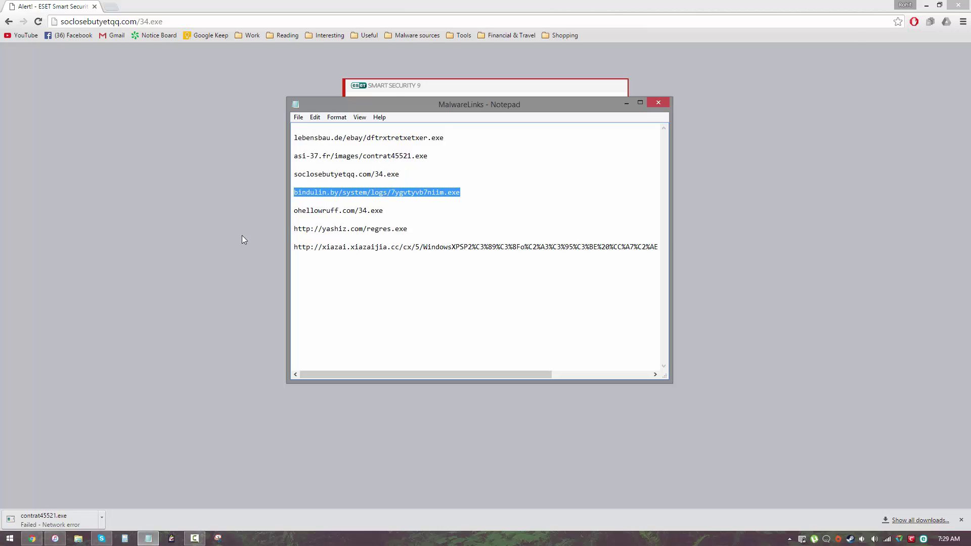
key(ctrl+c)
Step: Load the bindulin.by download link in Chrome's address bar
click(156, 249)
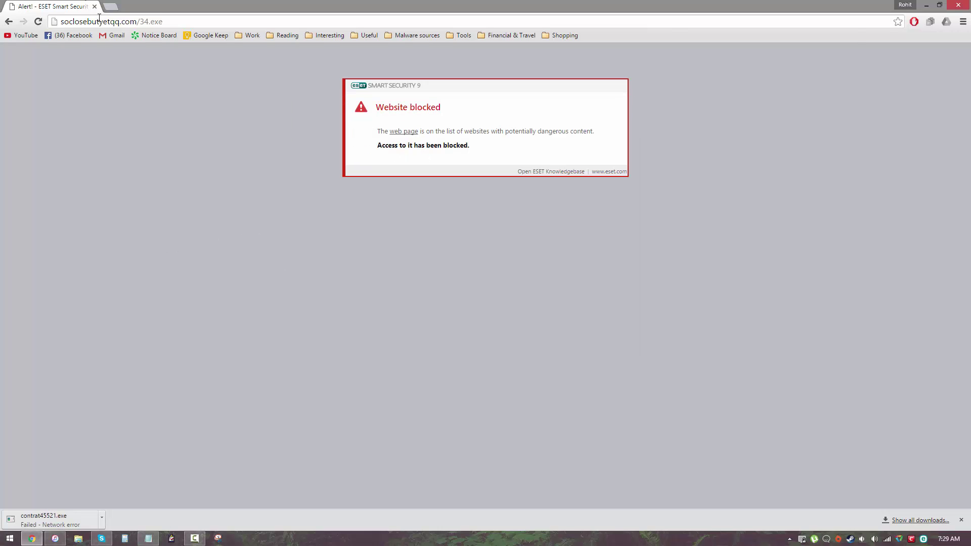
click(100, 21)
key(ctrl+v)
key(Return)
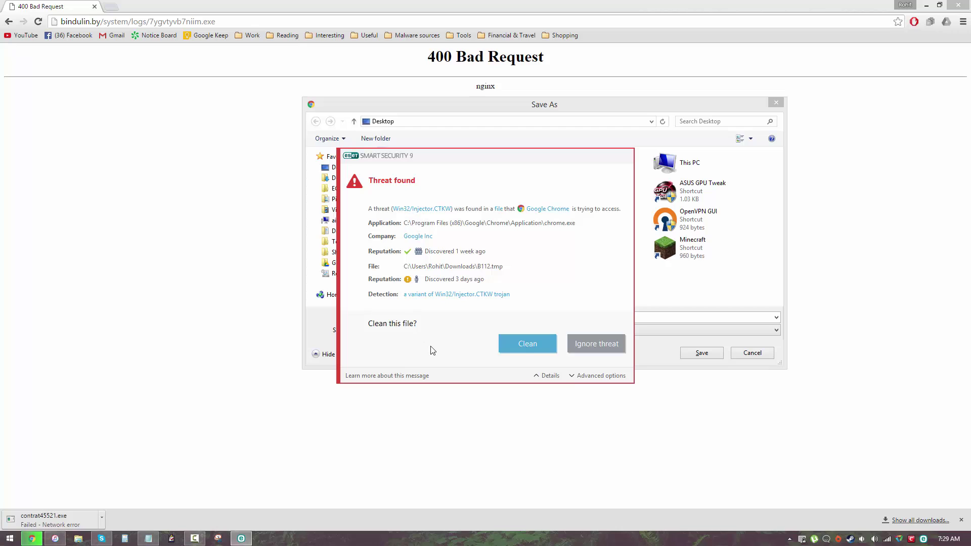
Step: Clean the Win32/Injector.CTKW download, save, and select the ohellowruff.com/34.exe link
click(525, 344)
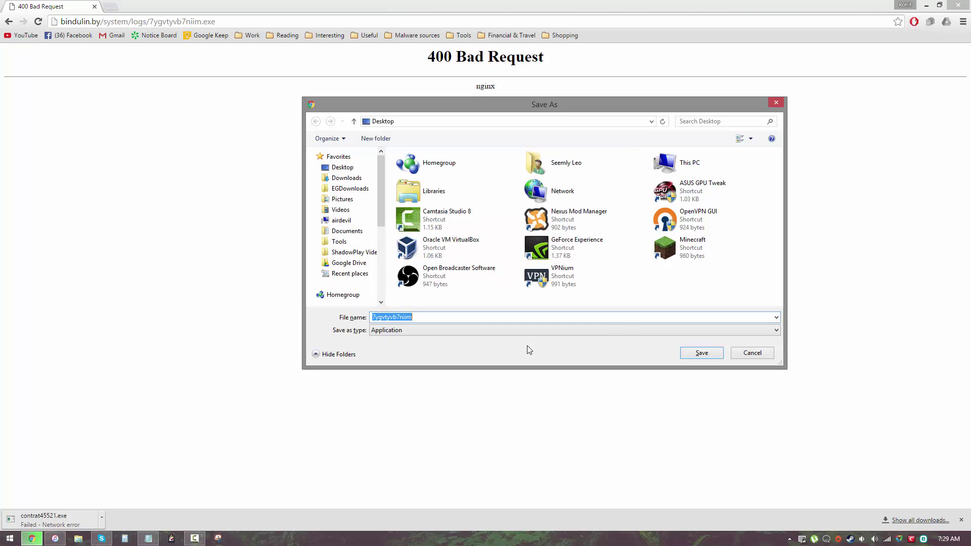
click(701, 352)
click(148, 538)
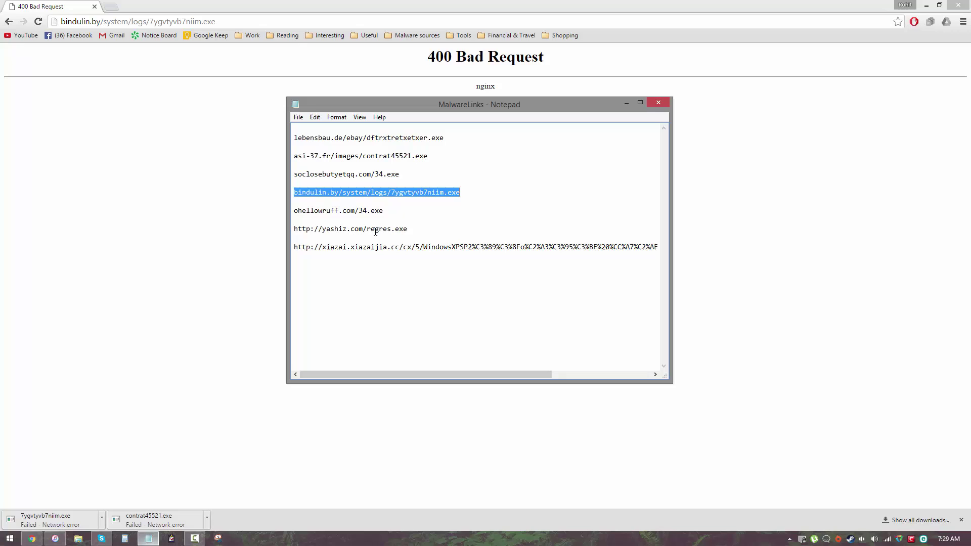
drag(387, 210, 390, 204)
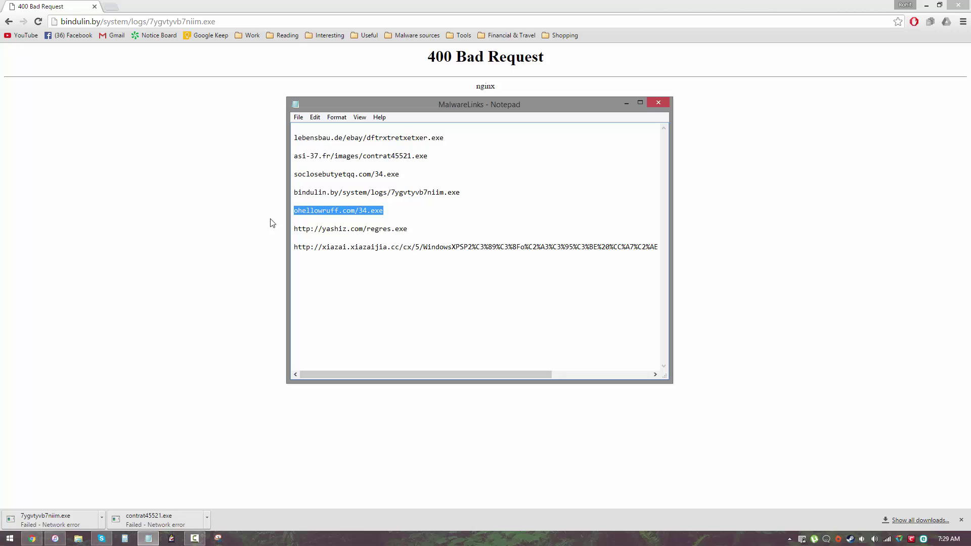
Step: Load ohellowruff.com/34.exe in Chrome so ESET blocks it as dangerous
click(197, 189)
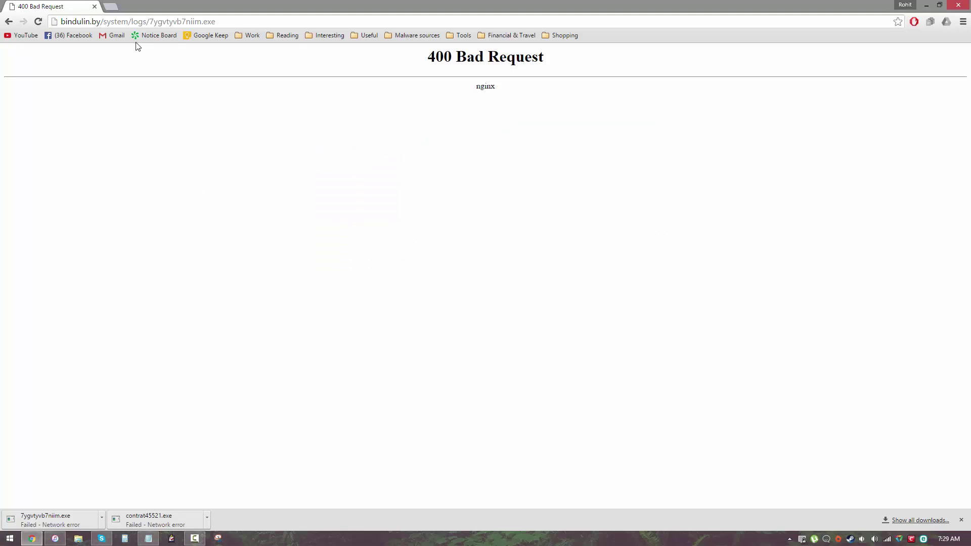
click(145, 21)
key(ctrl+v)
key(Return)
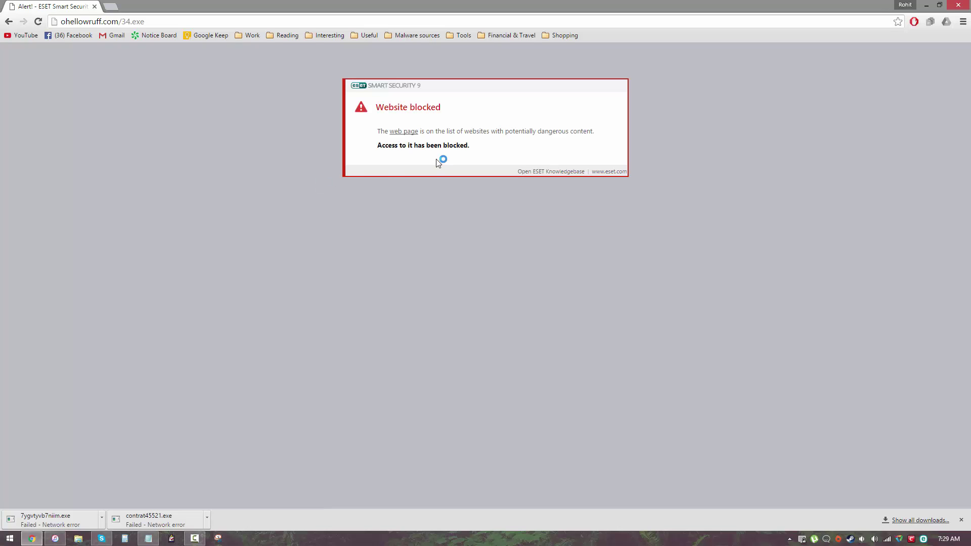
Step: Copy yashiz.com/regres.exe from Notepad and load it in Chrome, where ESET blocks it
click(148, 538)
drag(423, 227, 424, 214)
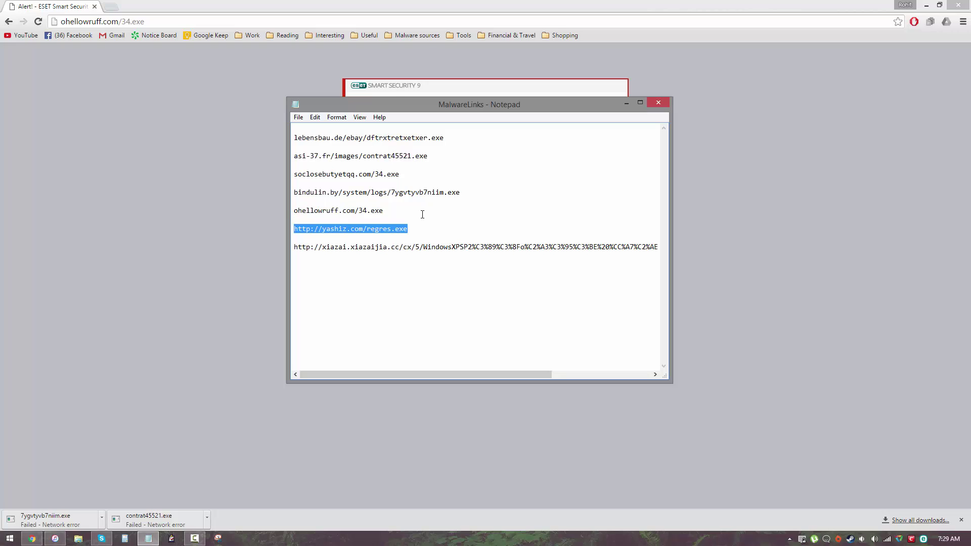
key(ctrl+c)
click(167, 237)
click(176, 21)
key(ctrl+v)
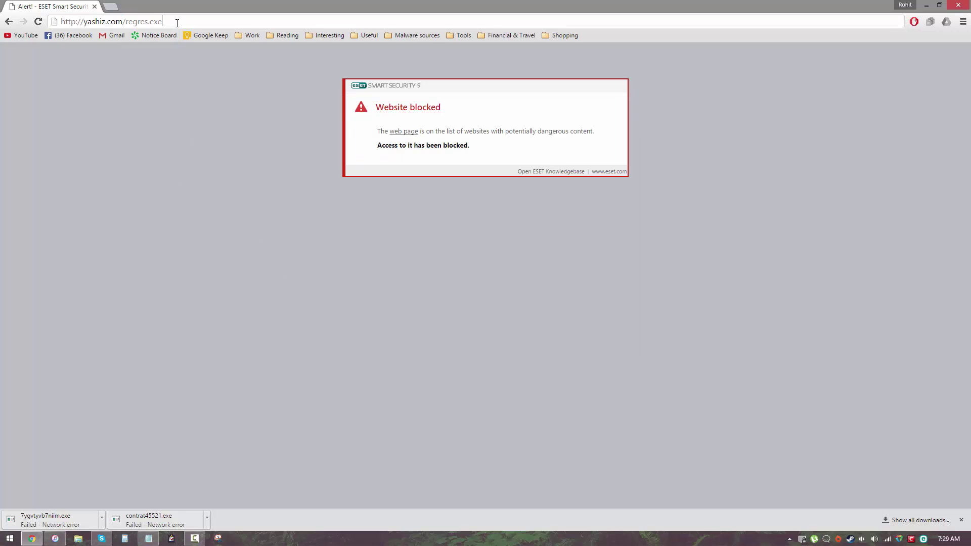
key(Return)
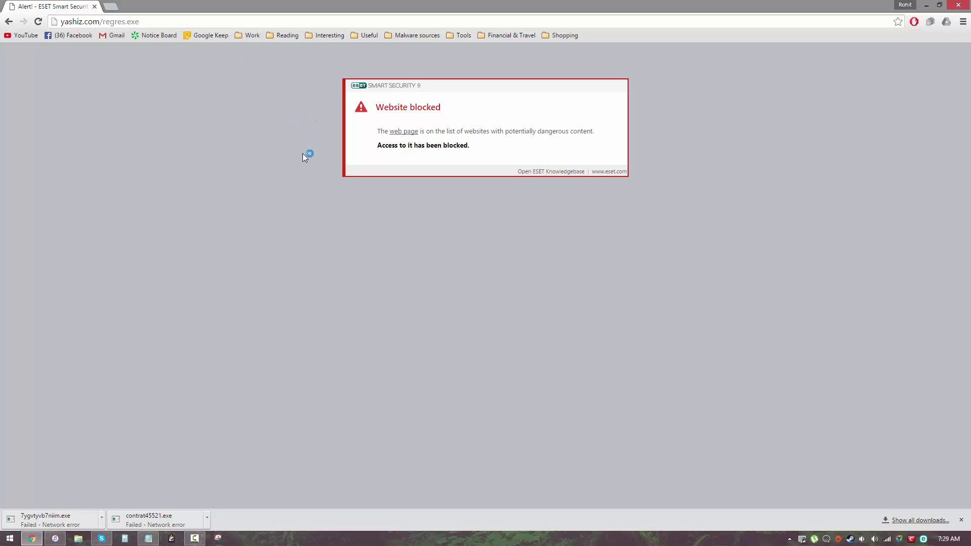
Step: Select the long xiazaijia.cc download link in the Notepad list
click(149, 538)
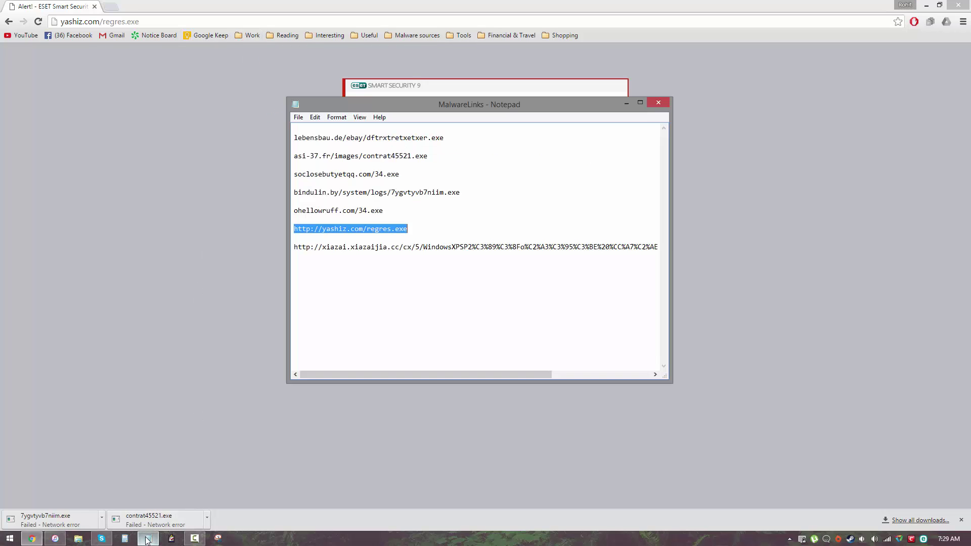
drag(297, 263, 272, 246)
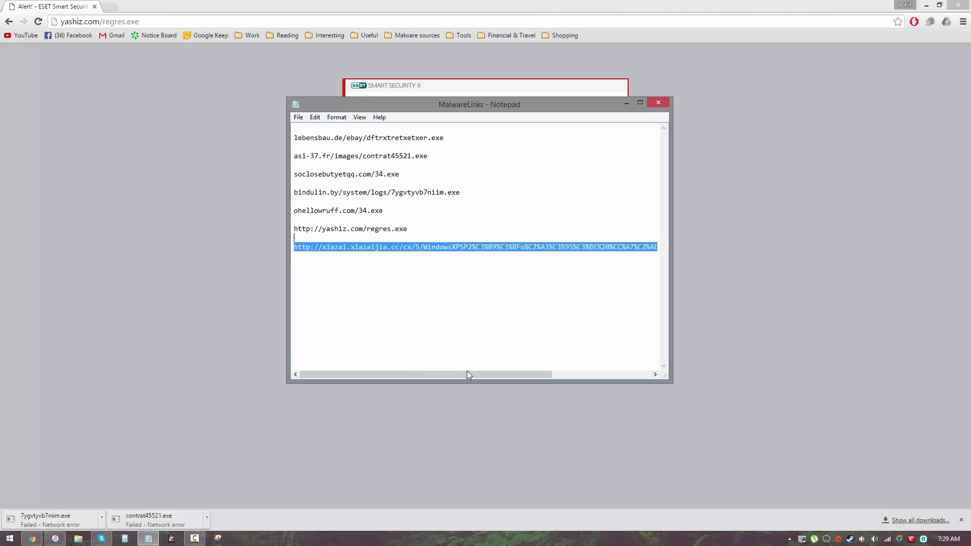
drag(467, 371, 585, 372)
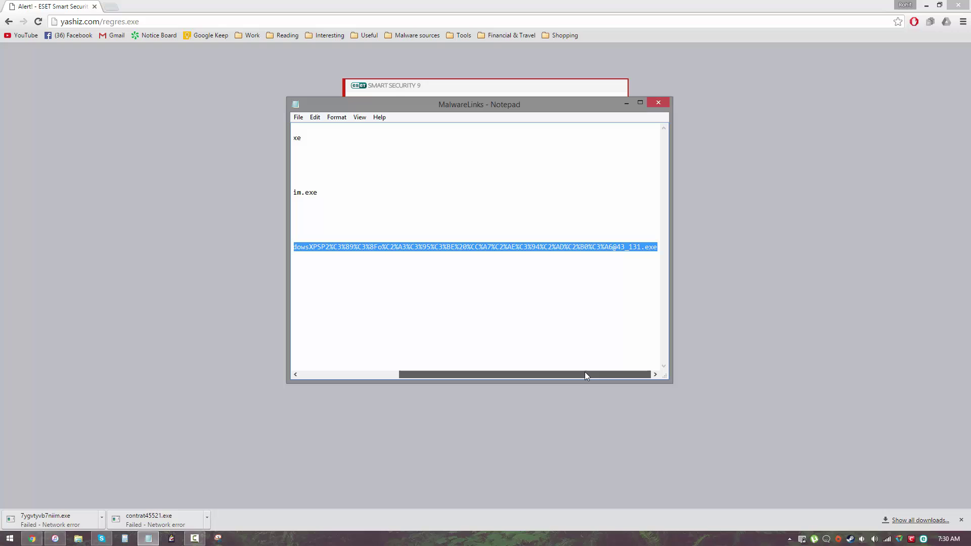
drag(584, 375, 154, 542)
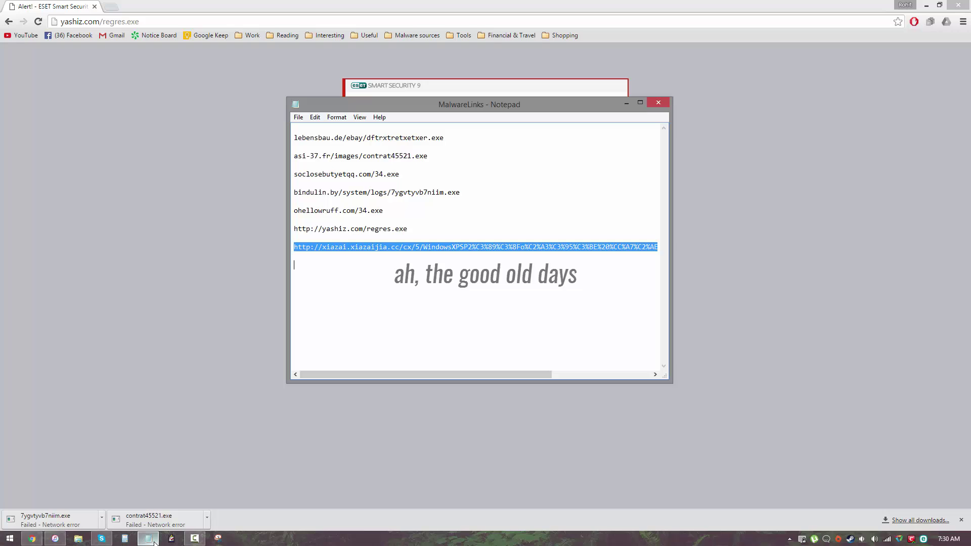
Step: Load the xiazaijia.cc link, which ESET blocks as potentially unwanted, then close Chrome
click(154, 542)
click(133, 21)
key(ctrl+v)
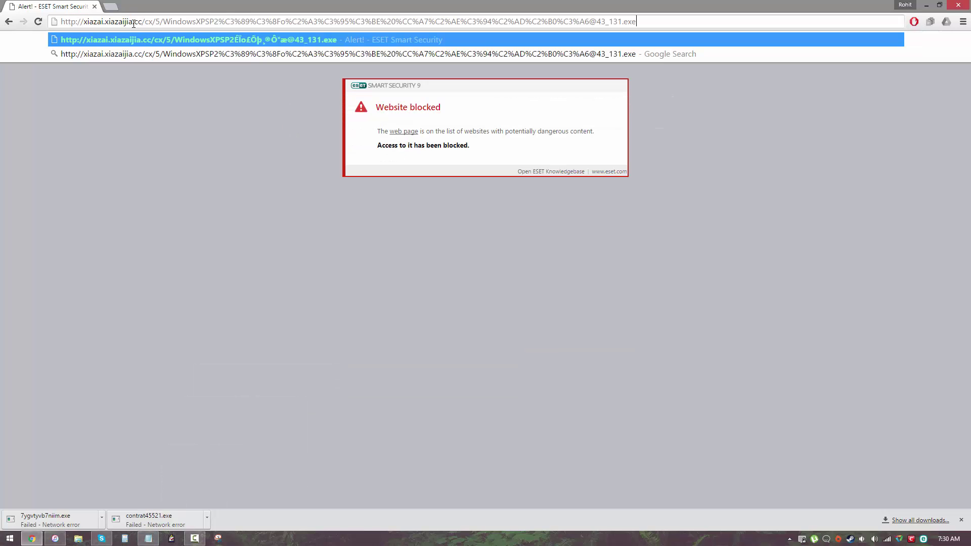
key(Return)
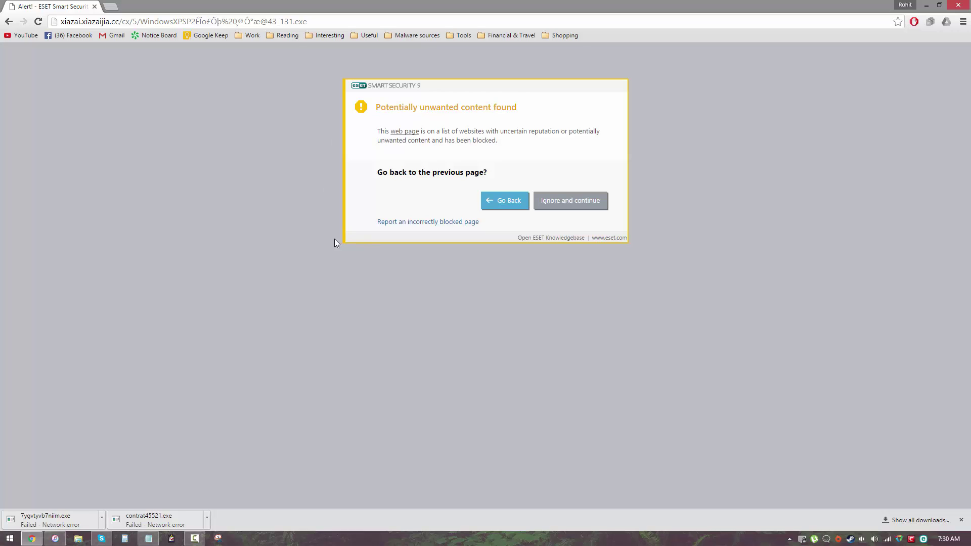
click(952, 7)
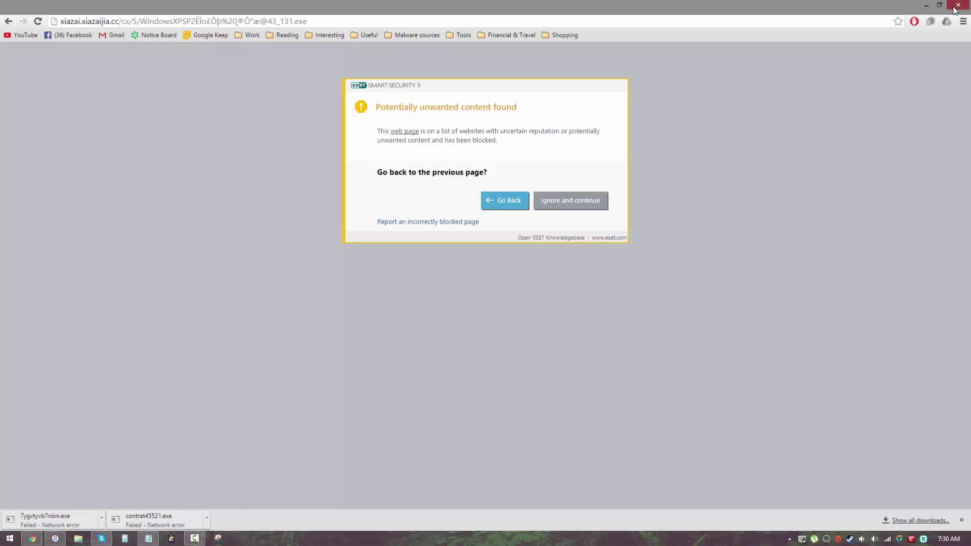
Step: Reopen ESET Smart Security 9 from the tray icon to its Home page
double_click(923, 540)
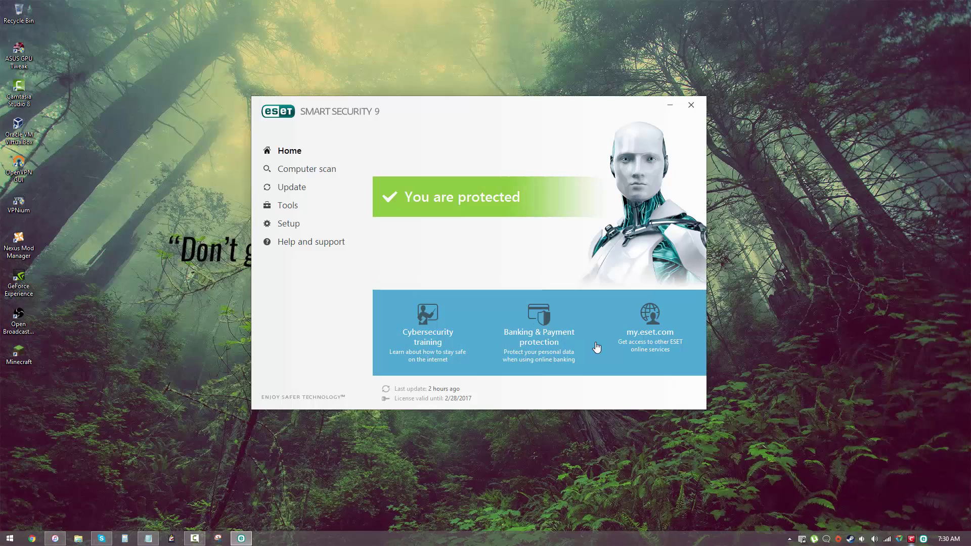